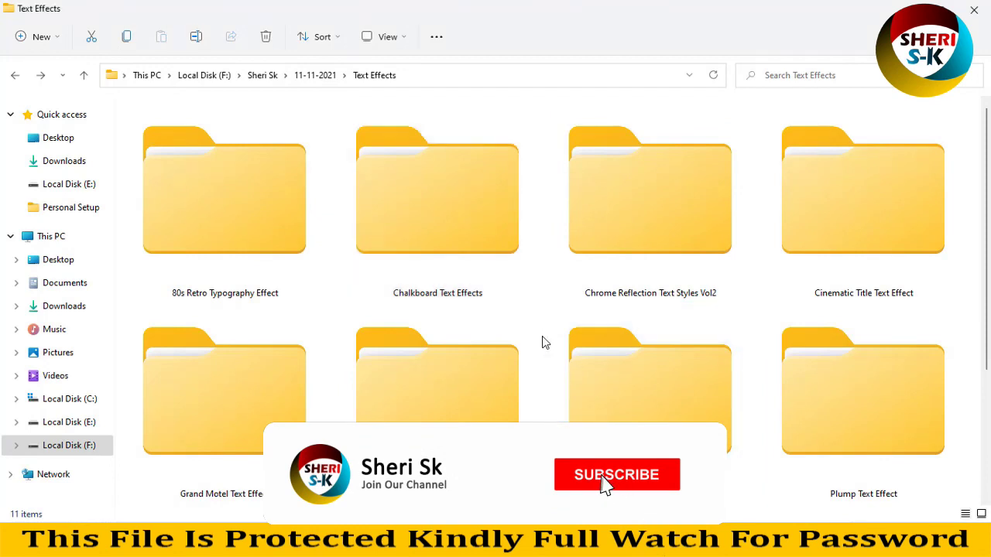
Open the Chalkboard Text Effects folder and select its styles file.
{"action": "scroll", "coordinate": [542, 337], "scroll_direction": "down", "scroll_amount": 3}
{"action": "scroll", "coordinate": [542, 337], "scroll_direction": "up", "scroll_amount": 3}
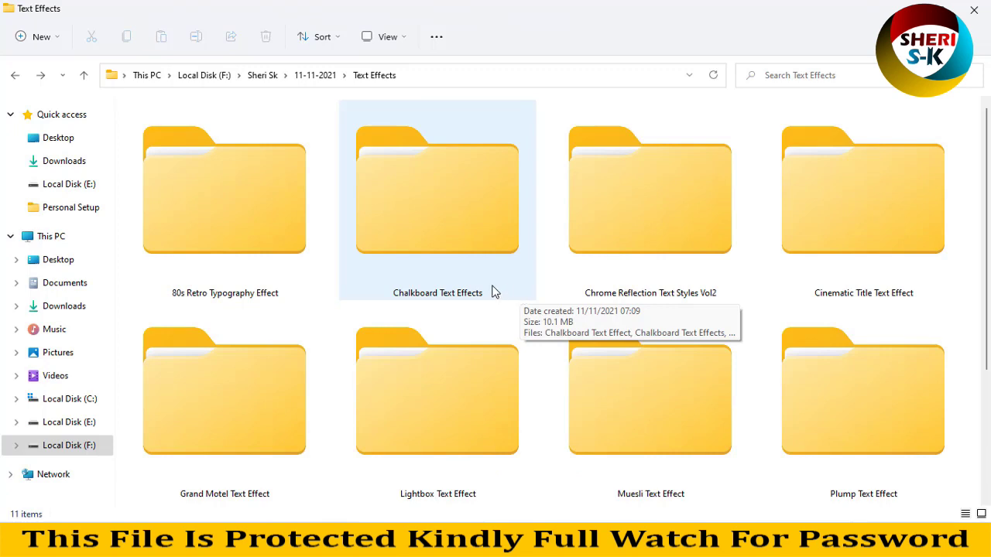
{"action": "scroll", "coordinate": [493, 292], "scroll_direction": "down", "scroll_amount": 3}
{"action": "scroll", "coordinate": [507, 336], "scroll_direction": "up", "scroll_amount": 3}
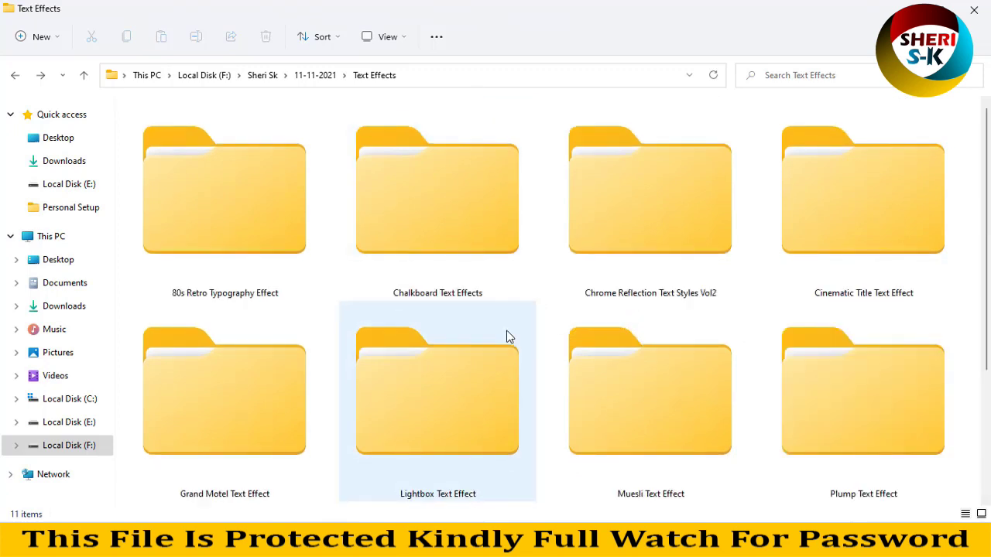
{"action": "double_click", "coordinate": [445, 232]}
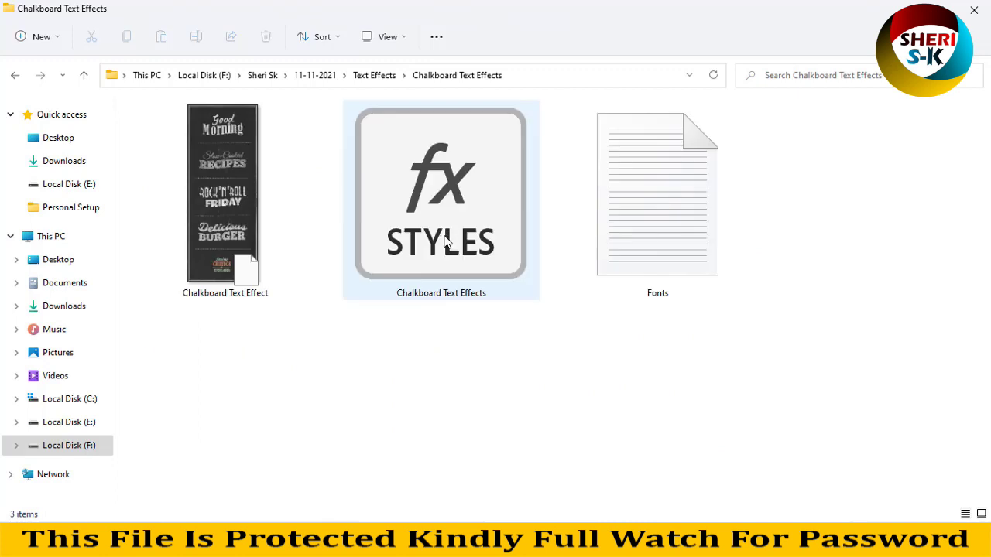
{"action": "left_click", "coordinate": [517, 278]}
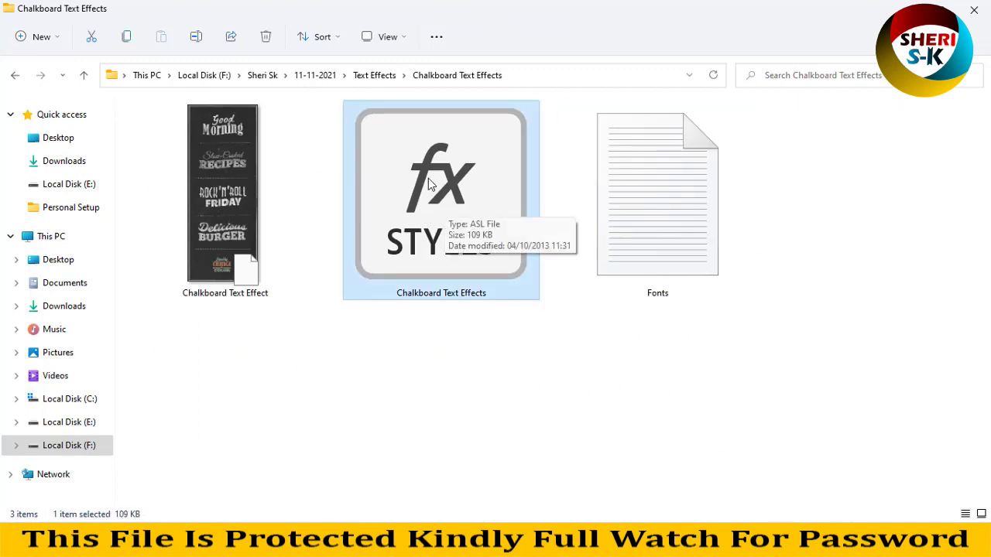
{"action": "double_click", "coordinate": [681, 199]}
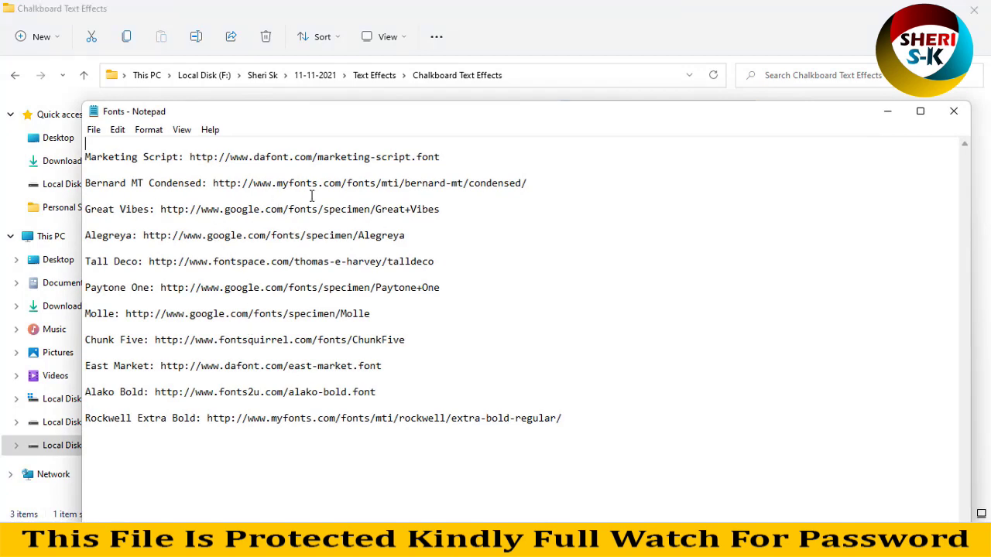
{"action": "left_click_drag", "start_coordinate": [466, 163], "coordinate": [83, 159]}
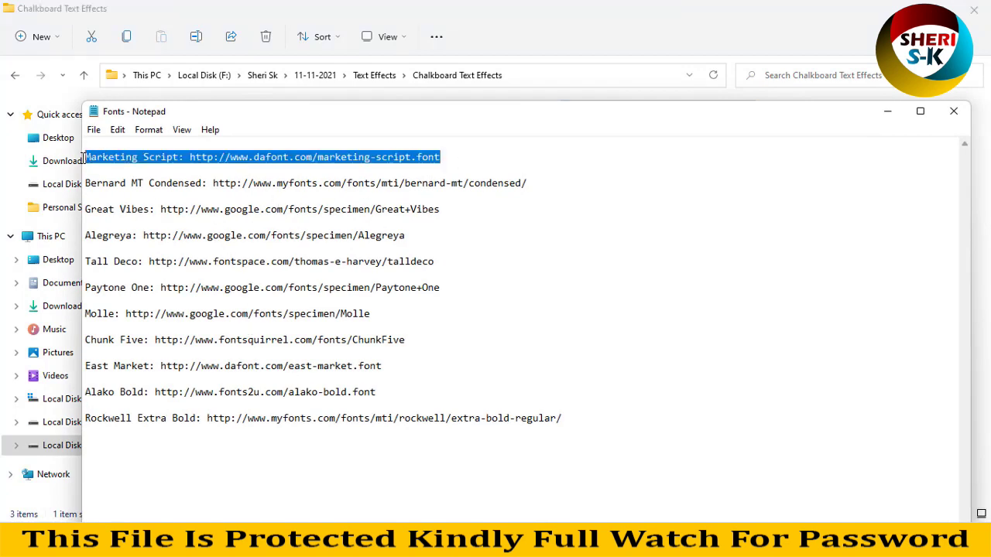
{"action": "right_click", "coordinate": [125, 161]}
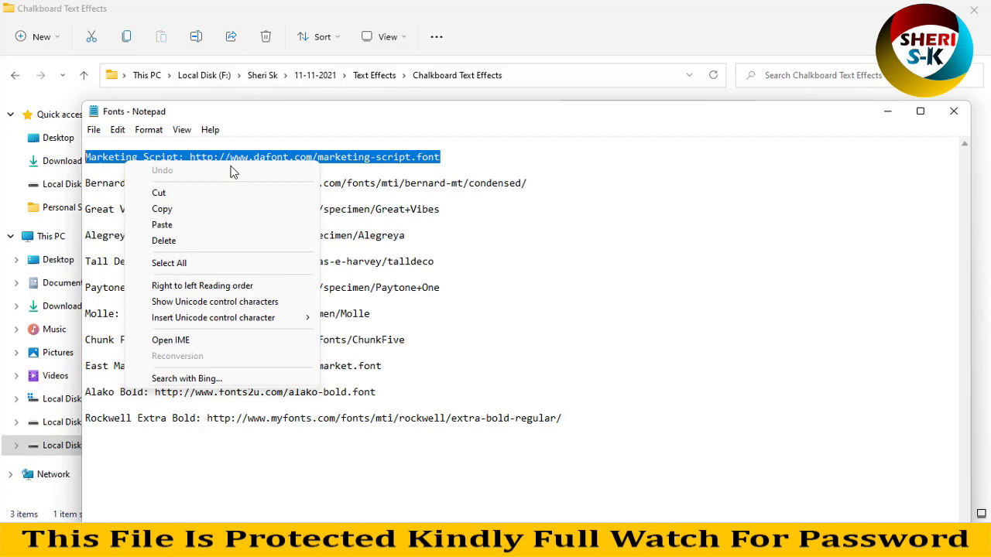
{"action": "left_click", "coordinate": [952, 115]}
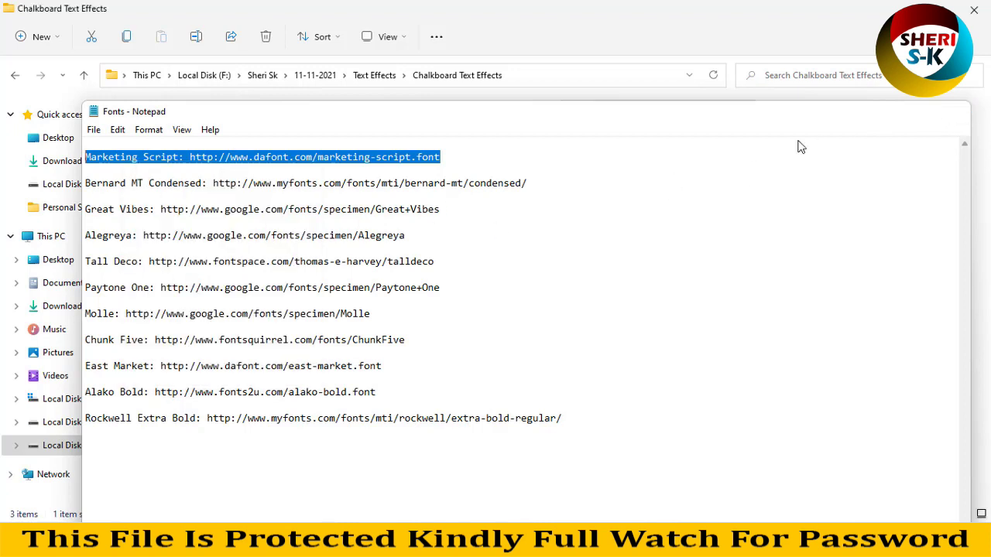
{"action": "left_click", "coordinate": [259, 182]}
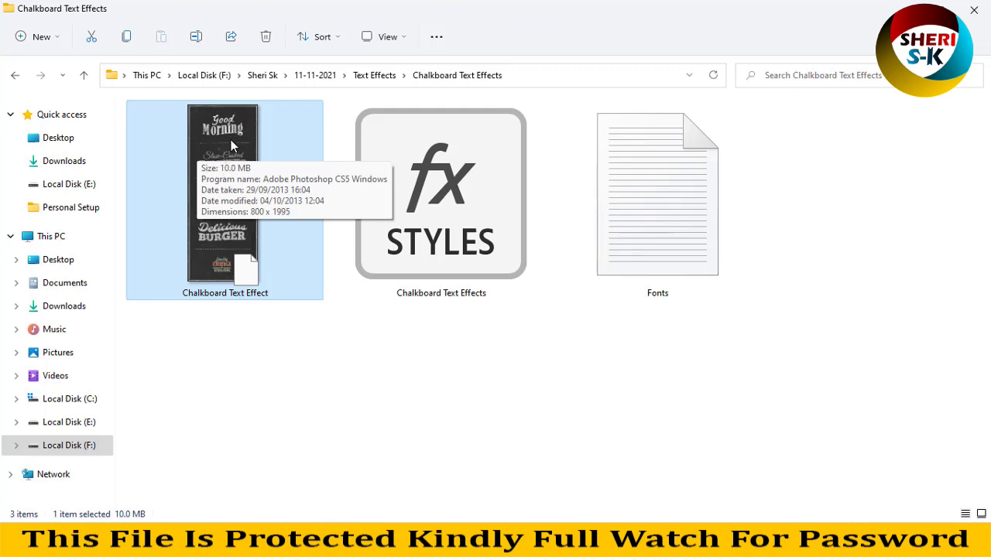
{"action": "double_click", "coordinate": [230, 136]}
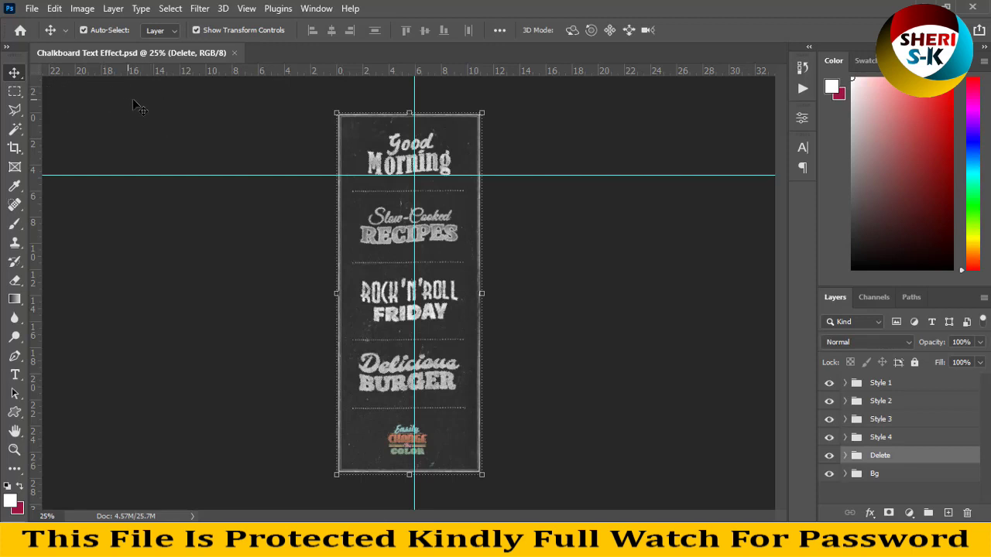
{"action": "left_click", "coordinate": [876, 389]}
{"action": "left_click", "coordinate": [830, 384]}
{"action": "left_click", "coordinate": [829, 401]}
{"action": "left_click", "coordinate": [829, 401]}
{"action": "left_click", "coordinate": [829, 419]}
{"action": "left_click", "coordinate": [828, 456]}
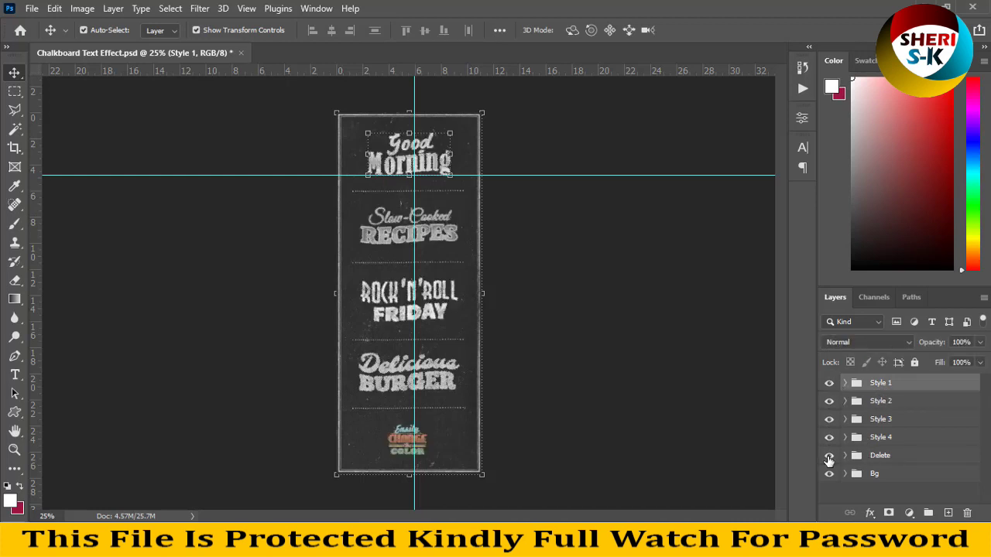
{"action": "left_click", "coordinate": [828, 457]}
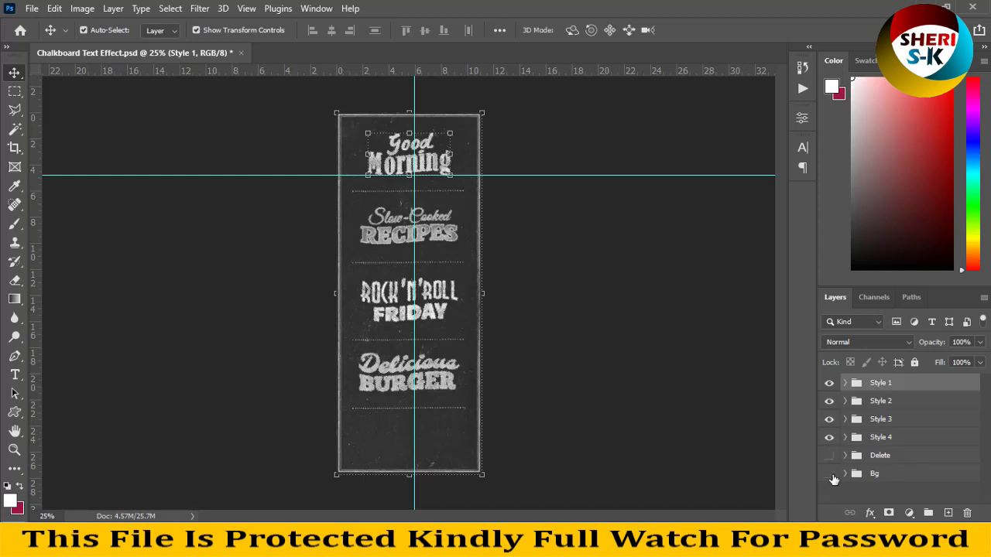
{"action": "left_click", "coordinate": [829, 473]}
{"action": "left_click", "coordinate": [875, 479]}
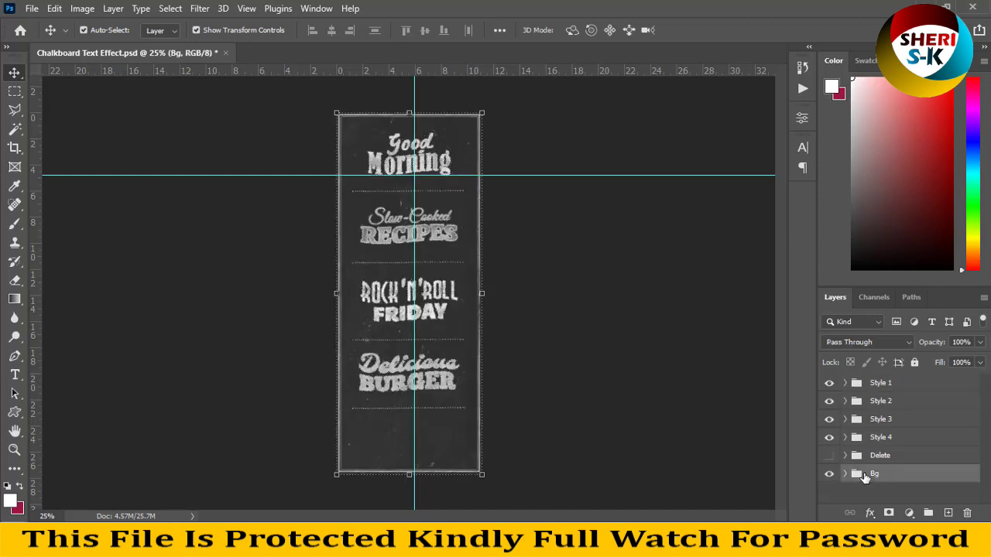
{"action": "left_click", "coordinate": [845, 474]}
{"action": "scroll", "coordinate": [861, 480], "scroll_direction": "down", "scroll_amount": 3}
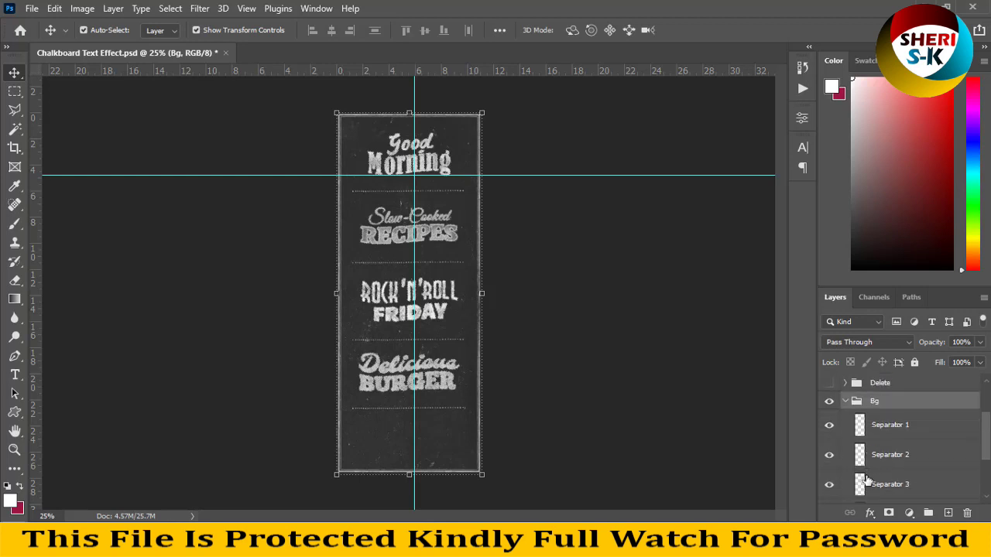
{"action": "scroll", "coordinate": [864, 481], "scroll_direction": "down", "scroll_amount": 2}
{"action": "scroll", "coordinate": [864, 480], "scroll_direction": "up", "scroll_amount": 3}
{"action": "scroll", "coordinate": [860, 433], "scroll_direction": "up", "scroll_amount": 2}
{"action": "left_click", "coordinate": [856, 387]}
{"action": "left_click", "coordinate": [844, 383]}
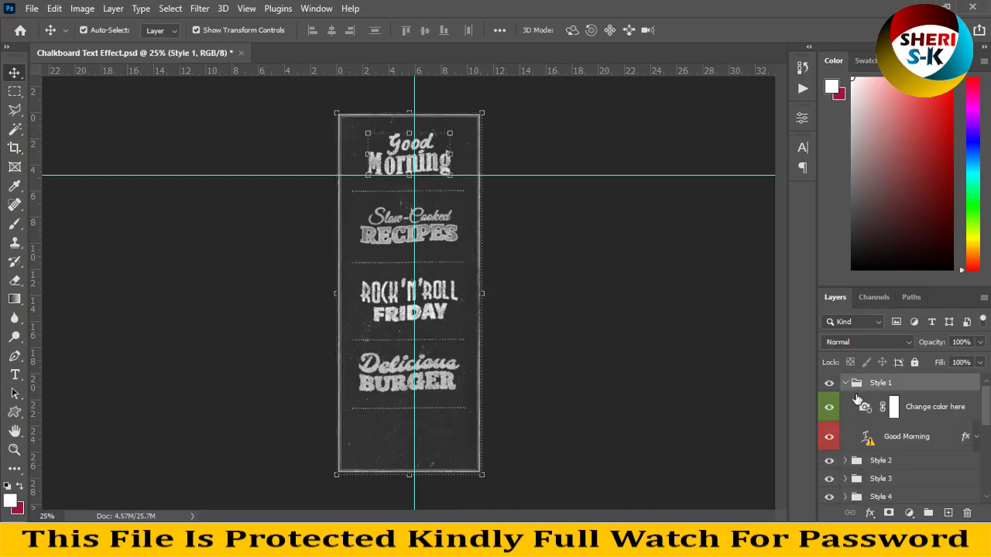
{"action": "left_click", "coordinate": [923, 412]}
{"action": "left_click", "coordinate": [906, 437]}
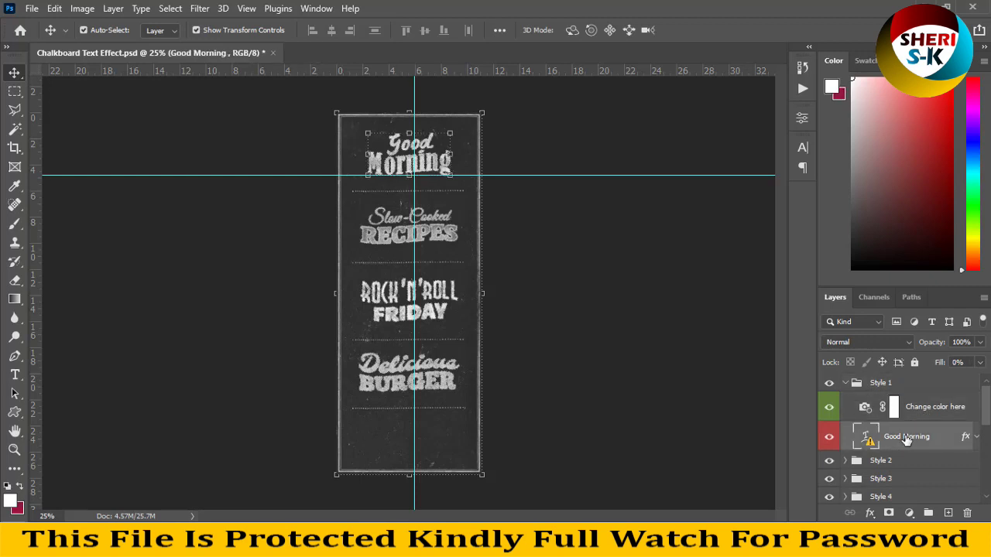
{"action": "left_click", "coordinate": [830, 439]}
{"action": "left_click", "coordinate": [273, 53]}
{"action": "left_click", "coordinate": [482, 211]}
Browse the Chrome Reflection Text Styles Vol2 folder and select its Font text file.
{"action": "left_click", "coordinate": [17, 75]}
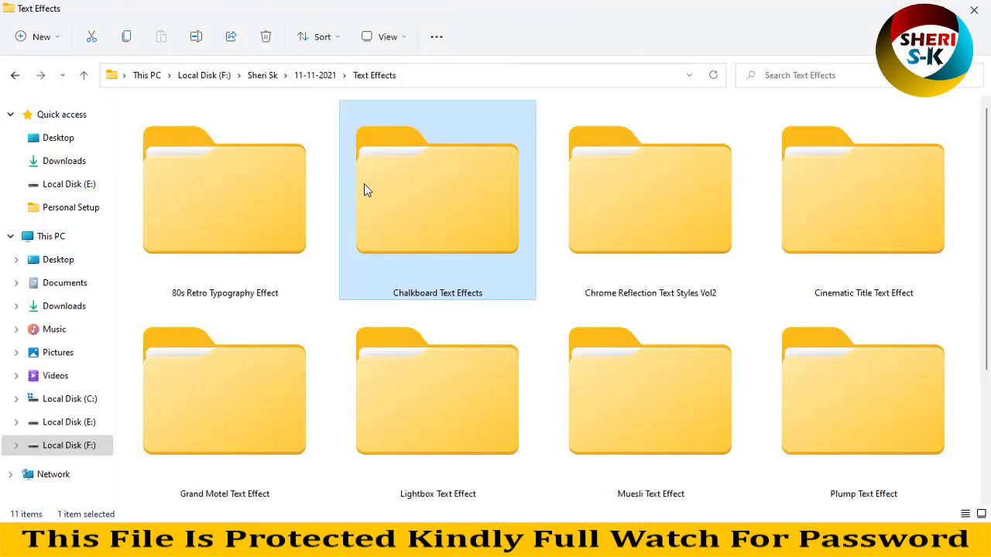
{"action": "double_click", "coordinate": [625, 193]}
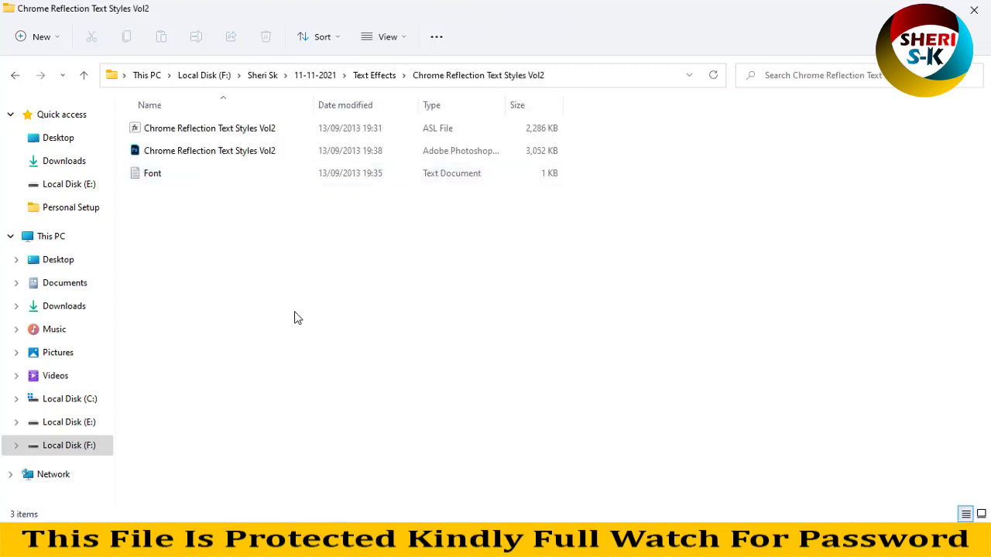
{"action": "scroll", "coordinate": [297, 312], "scroll_direction": "up", "scroll_amount": 2, "text": "ctrl"}
{"action": "scroll", "coordinate": [297, 312], "scroll_direction": "up", "scroll_amount": 1, "text": "ctrl"}
{"action": "scroll", "coordinate": [292, 311], "scroll_direction": "up", "scroll_amount": 1, "text": "ctrl"}
{"action": "scroll", "coordinate": [283, 303], "scroll_direction": "up", "scroll_amount": 1, "text": "ctrl"}
{"action": "left_click", "coordinate": [401, 161]}
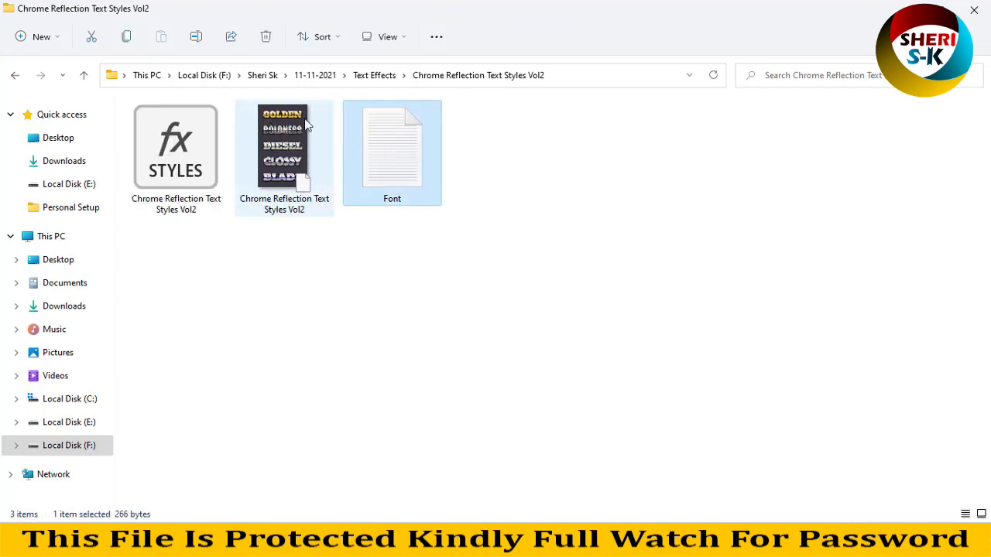
Return to Text Effects and open the Cinematic Title Text Effect folder.
{"action": "left_click", "coordinate": [18, 81]}
{"action": "double_click", "coordinate": [831, 209]}
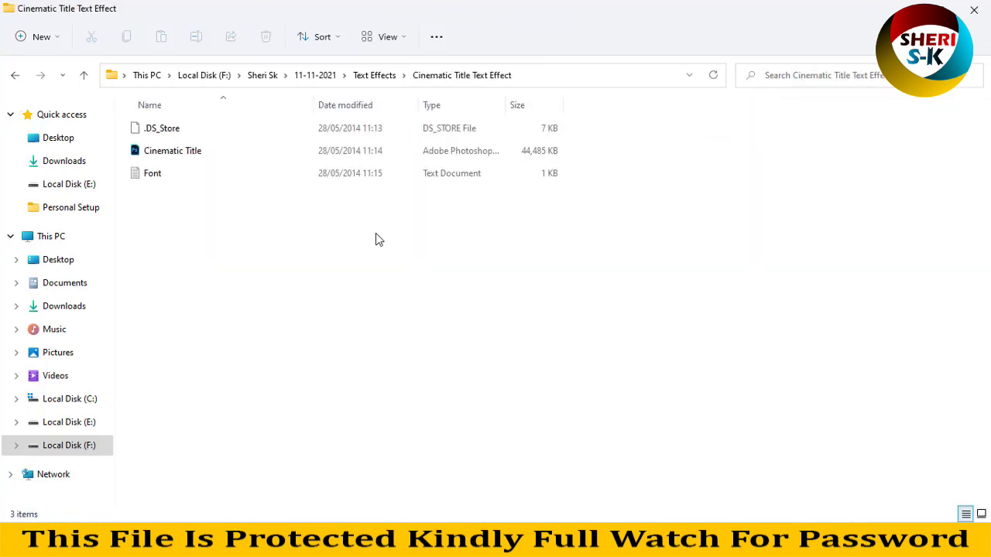
{"action": "scroll", "coordinate": [376, 240], "scroll_direction": "up", "scroll_amount": 3, "text": "ctrl"}
{"action": "scroll", "coordinate": [376, 240], "scroll_direction": "up", "scroll_amount": 1, "text": "ctrl"}
{"action": "scroll", "coordinate": [376, 240], "scroll_direction": "up", "scroll_amount": 2, "text": "ctrl"}
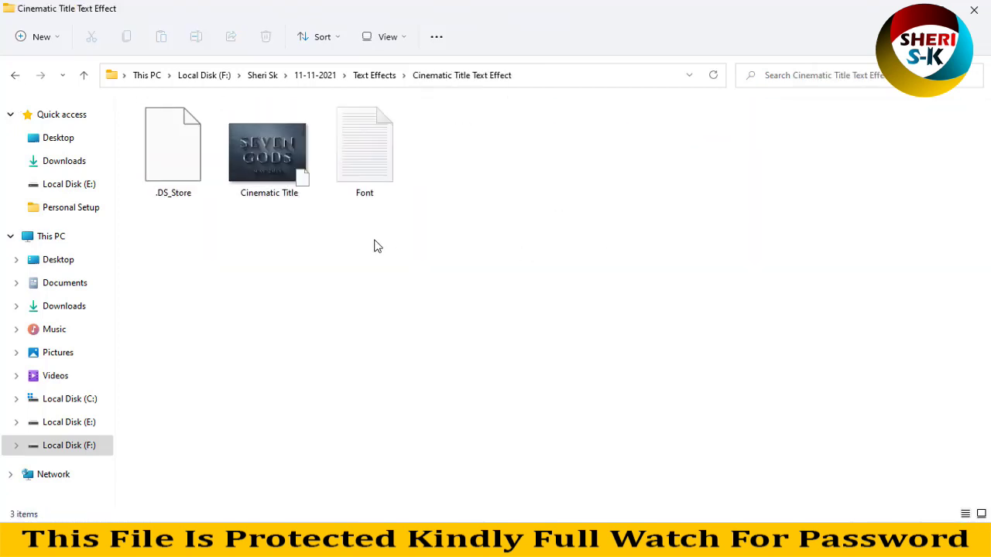
Open Cinematic Title.psd in Photoshop.
{"action": "double_click", "coordinate": [285, 159]}
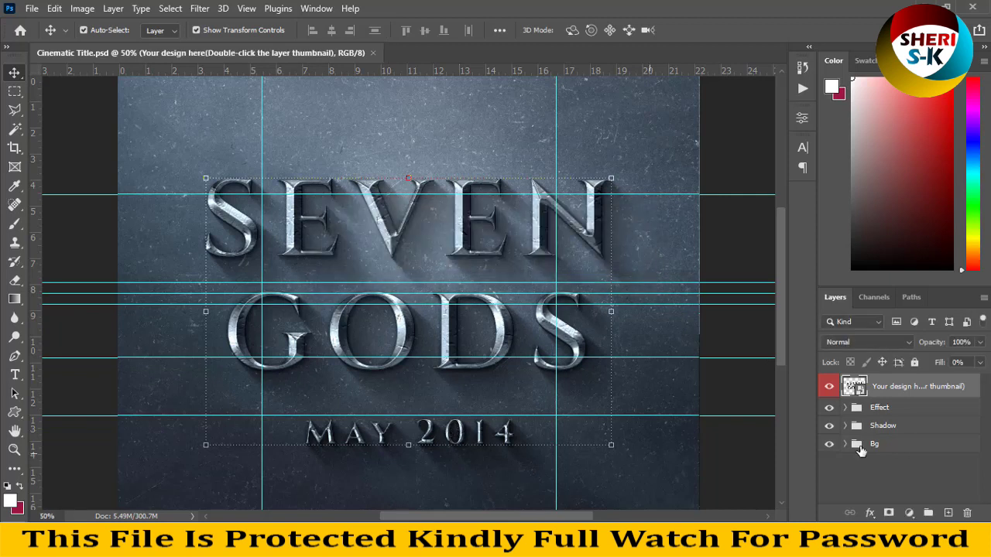
In the design smart object, replace the missing font and retype SEVEN GODS as 'Sheri Sk'.
{"action": "double_click", "coordinate": [855, 387]}
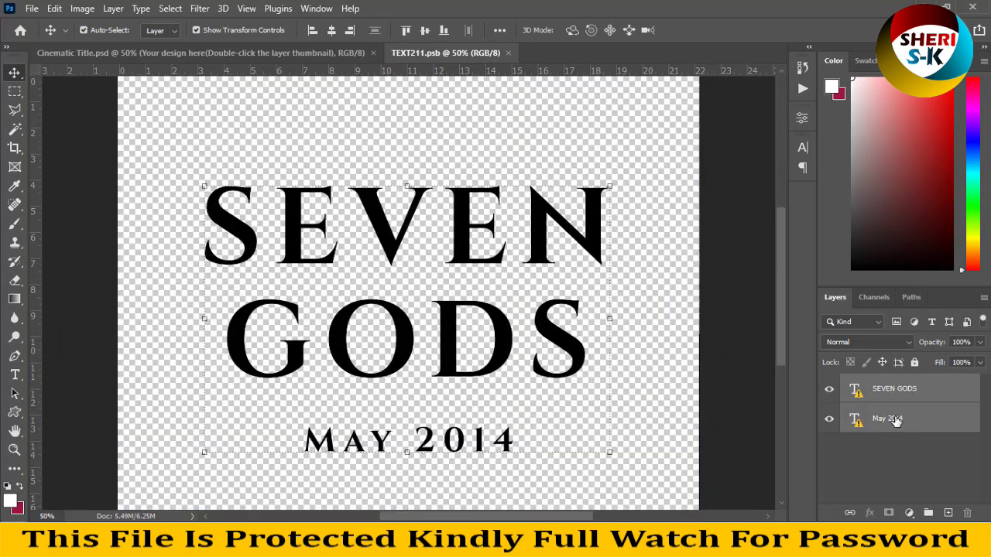
{"action": "left_click", "coordinate": [894, 419]}
{"action": "left_click", "coordinate": [892, 389]}
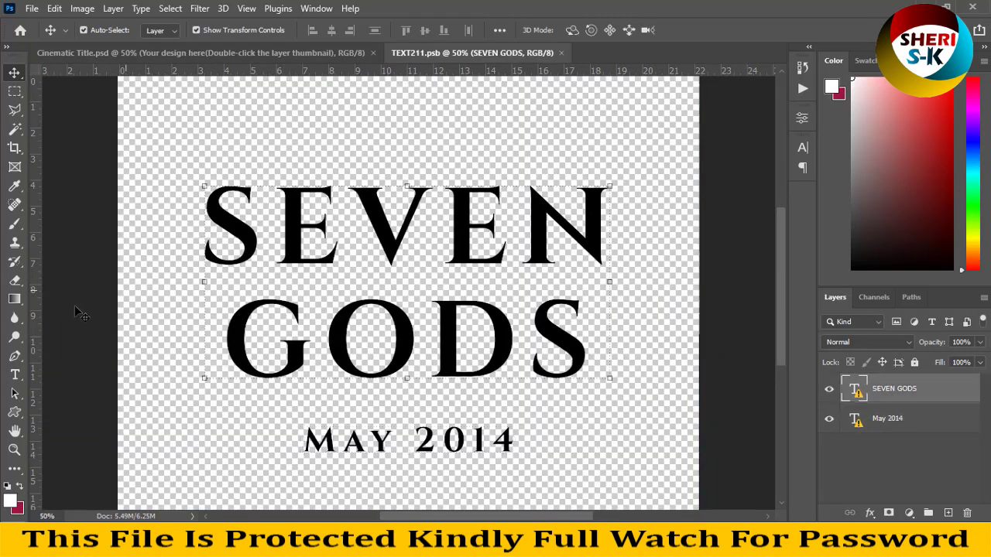
{"action": "left_click", "coordinate": [17, 376]}
{"action": "left_click", "coordinate": [482, 327]}
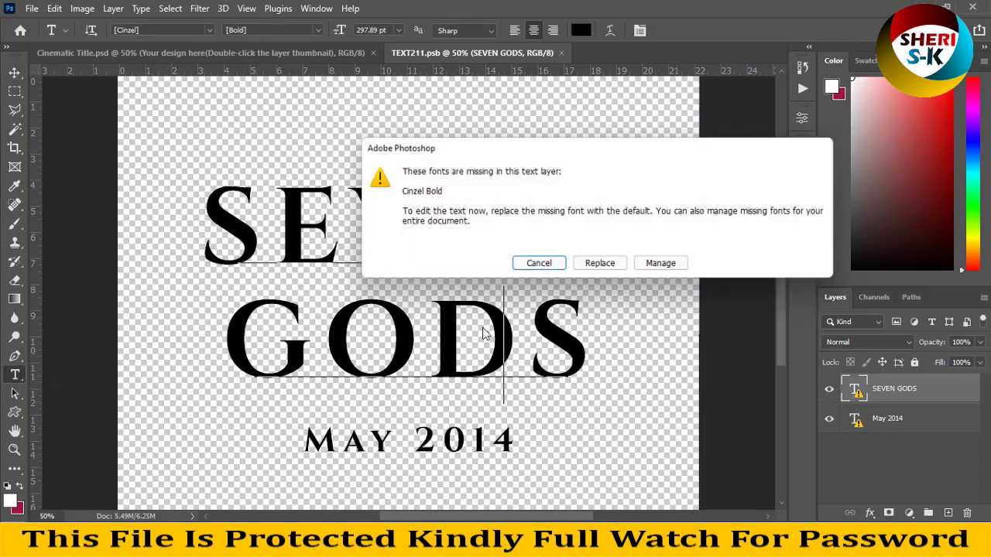
{"action": "left_click", "coordinate": [521, 265]}
{"action": "left_click", "coordinate": [490, 323]}
{"action": "left_click", "coordinate": [616, 268]}
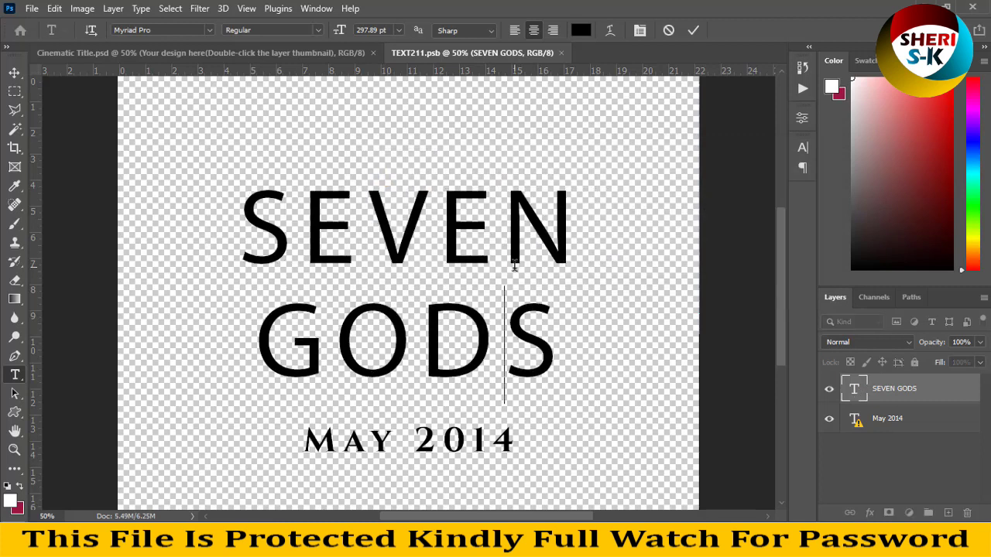
{"action": "type", "text": "Sheri Sk"}
Set the 'Sheri Sk' title in the Romans Story font and commit it.
{"action": "key", "text": "ctrl+a"}
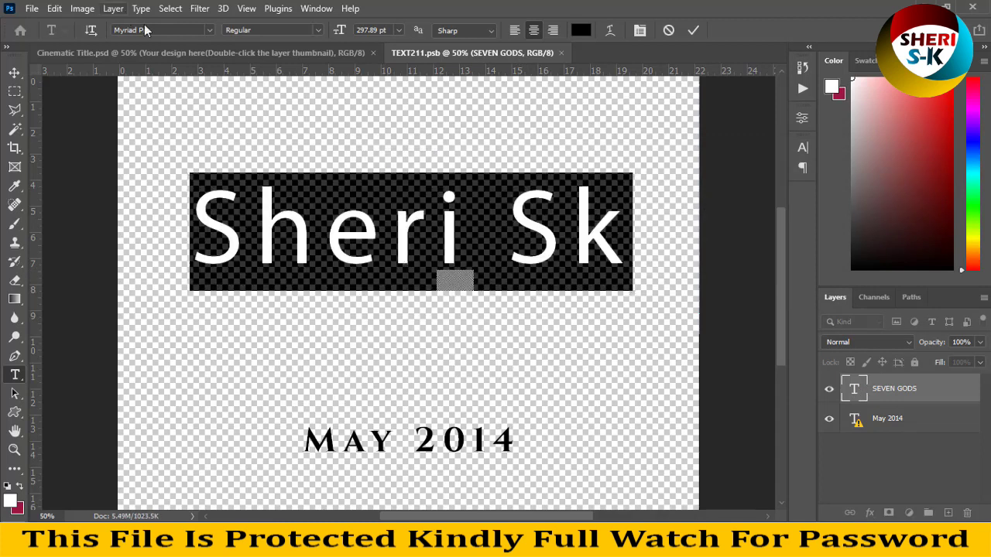
{"action": "left_click", "coordinate": [157, 31]}
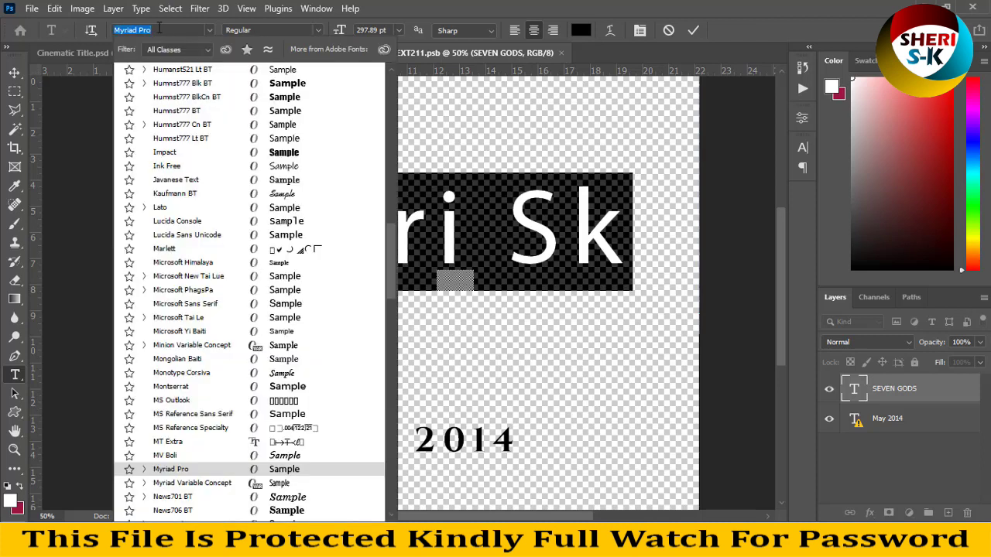
{"action": "type", "text": "roman"}
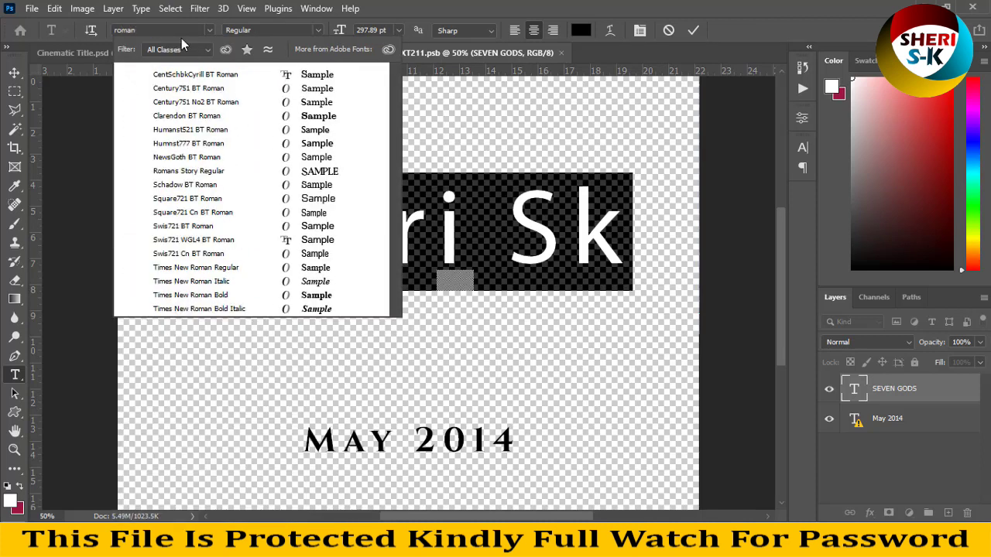
{"action": "type", "text": "s Story"}
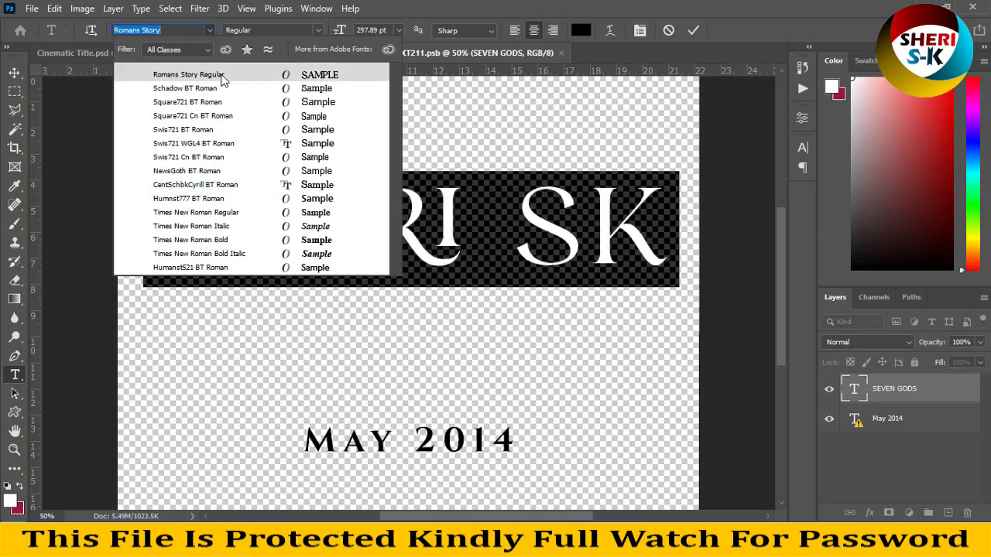
{"action": "left_click", "coordinate": [222, 78]}
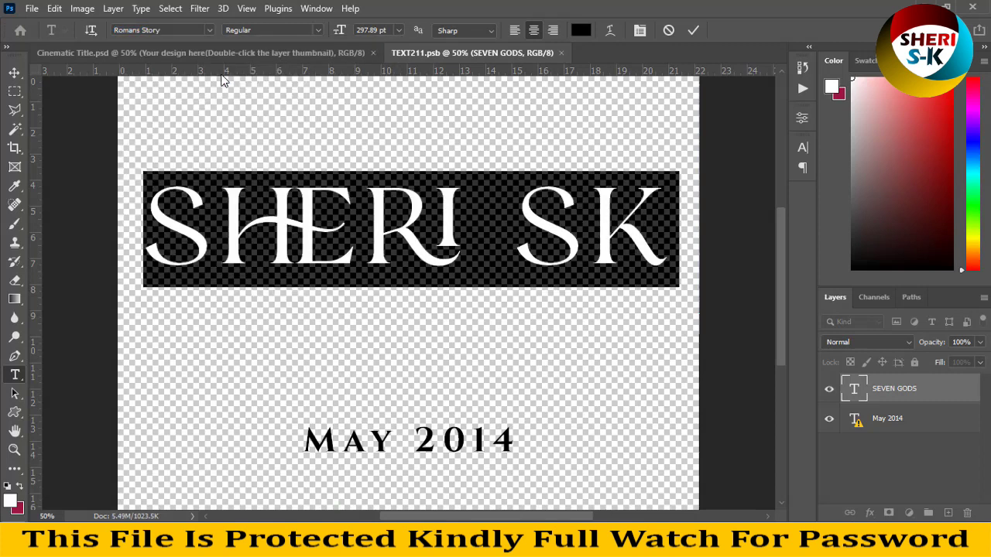
{"action": "left_click", "coordinate": [15, 92]}
{"action": "left_click", "coordinate": [14, 375]}
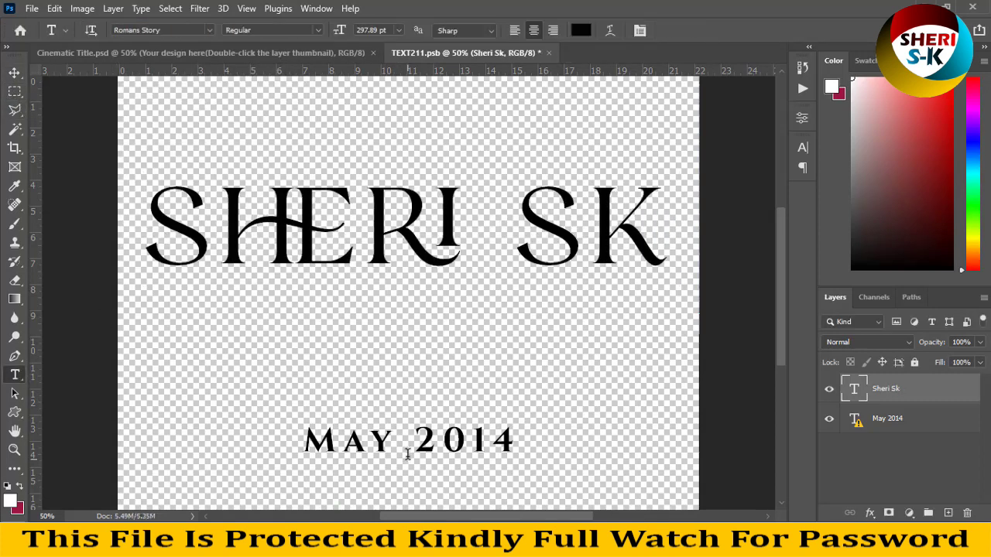
Retype the date line as 'Nov 2021', replacing the missing Cinzel Bold font, and save.
{"action": "double_click", "coordinate": [384, 443]}
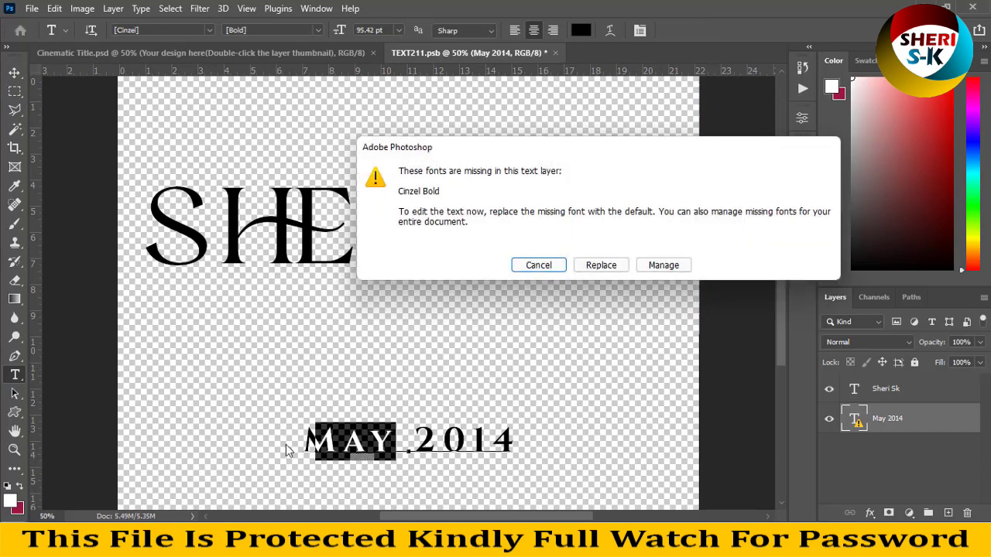
{"action": "left_click", "coordinate": [612, 267]}
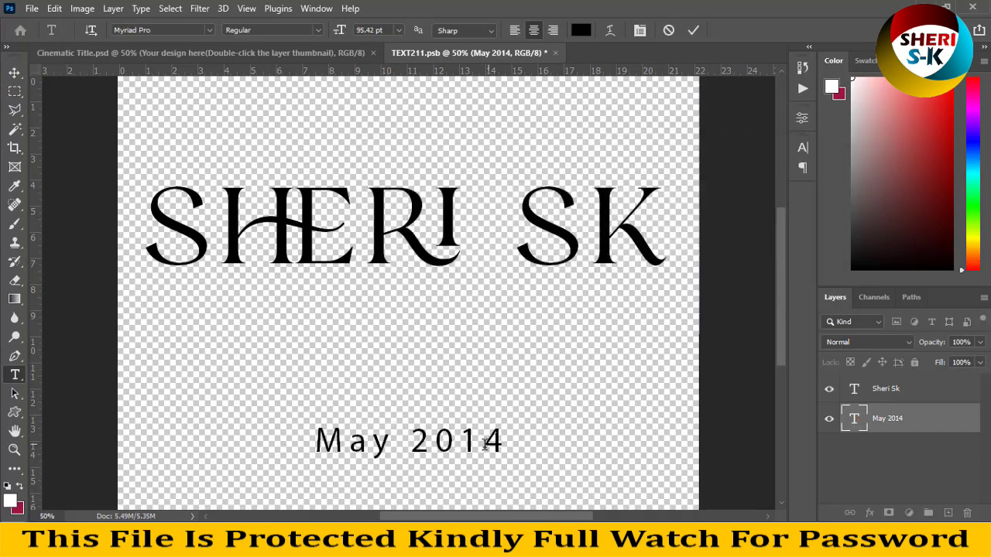
{"action": "key", "text": "ctrl+a"}
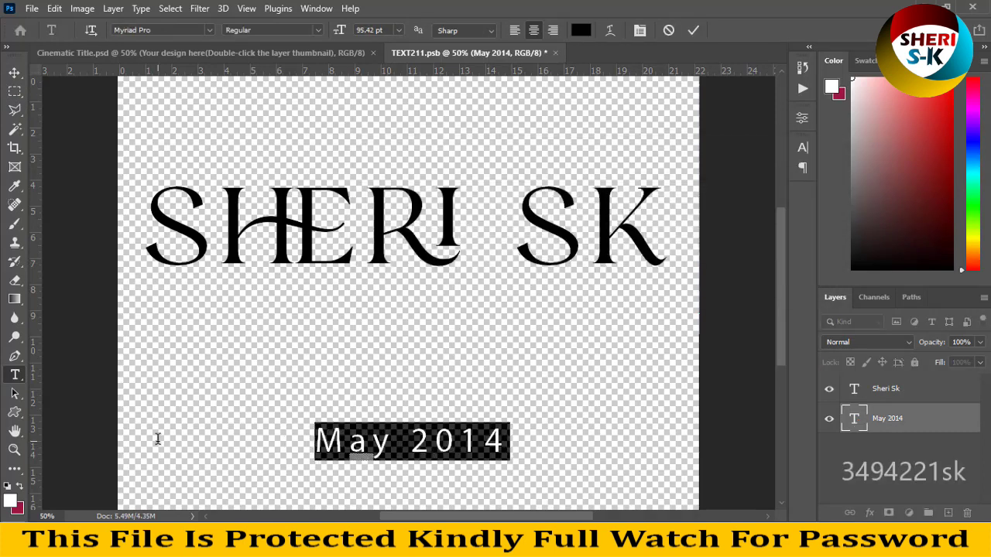
{"action": "type", "text": "Nov 2021"}
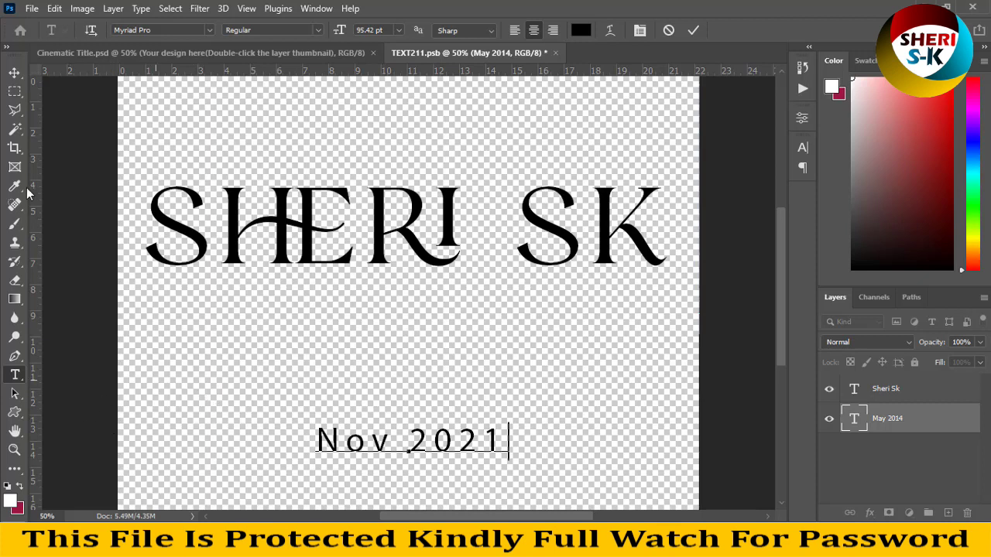
{"action": "left_click", "coordinate": [15, 91]}
{"action": "key", "text": "ctrl+s"}
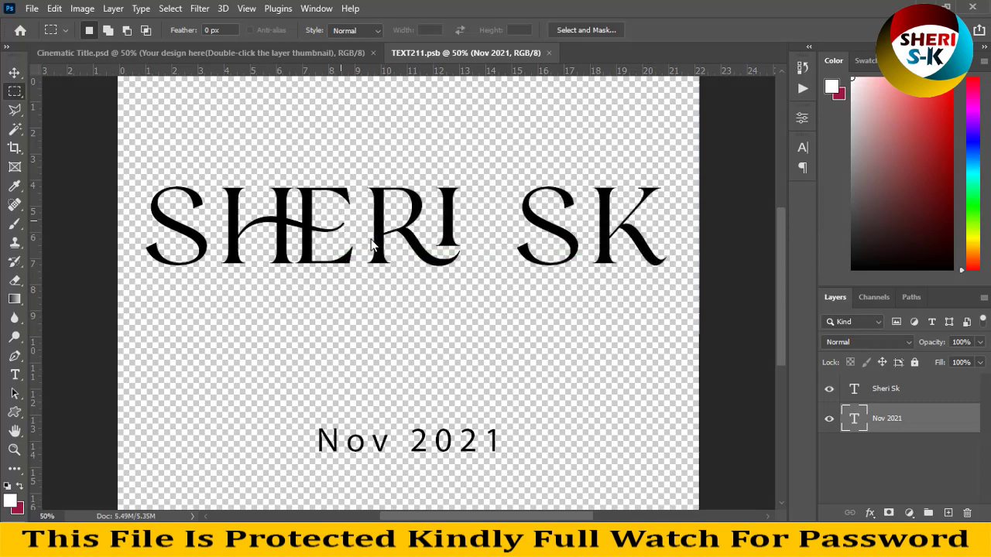
View the finished Cinematic Title, then close TEXT211.psb and Cinematic Title.psd.
{"action": "left_click", "coordinate": [325, 55]}
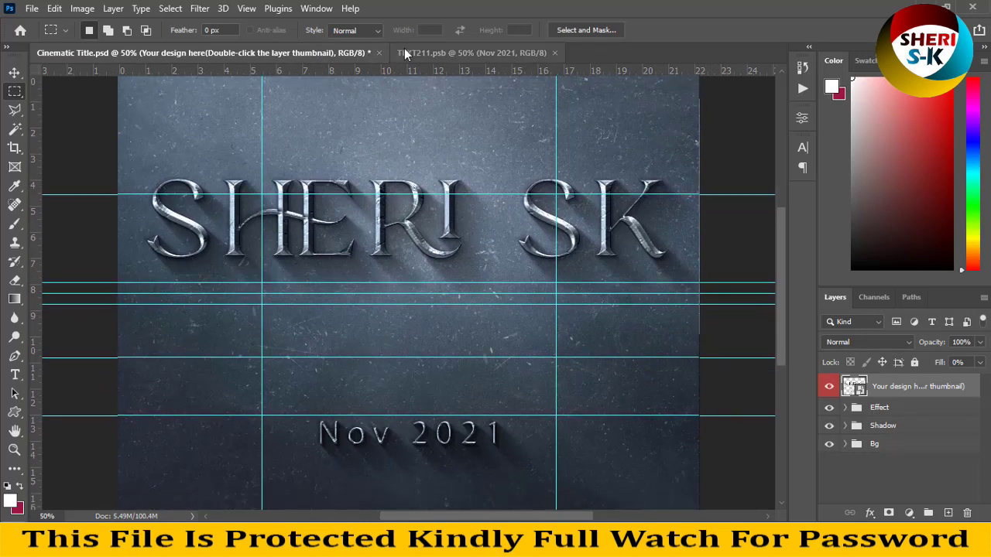
{"action": "left_click", "coordinate": [554, 54]}
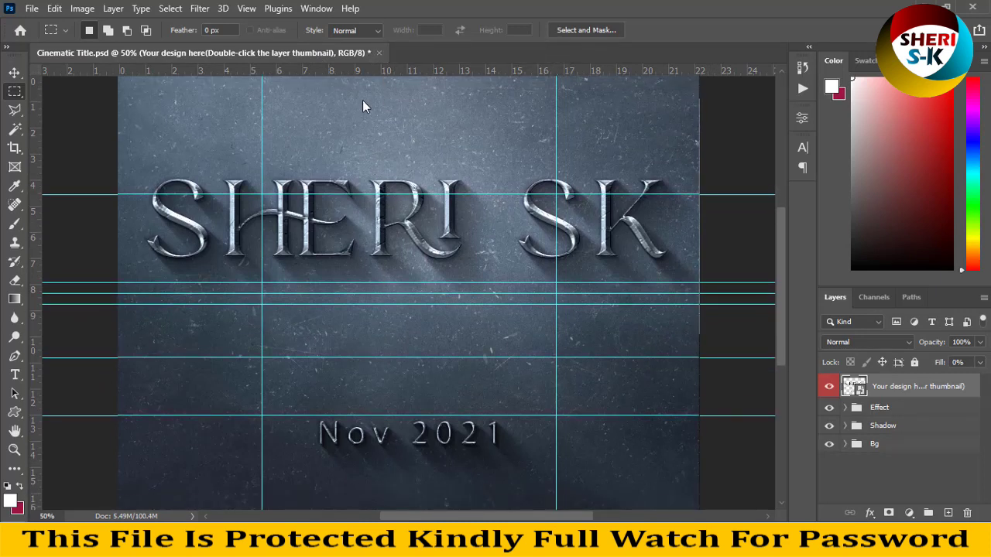
{"action": "left_click", "coordinate": [379, 52]}
Discard Cinematic Title changes and open the Text Effect folder in File Explorer.
{"action": "left_click", "coordinate": [497, 209]}
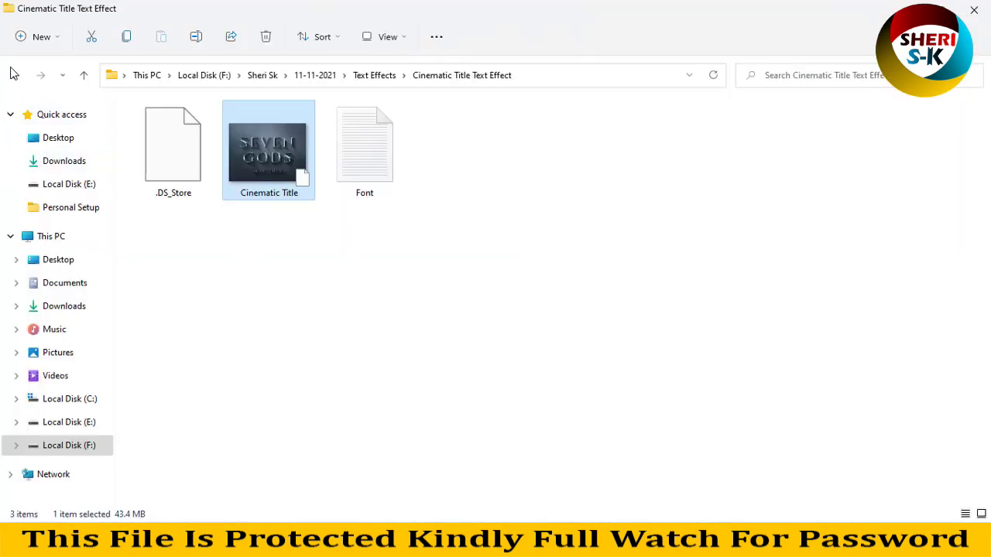
{"action": "left_click", "coordinate": [14, 75]}
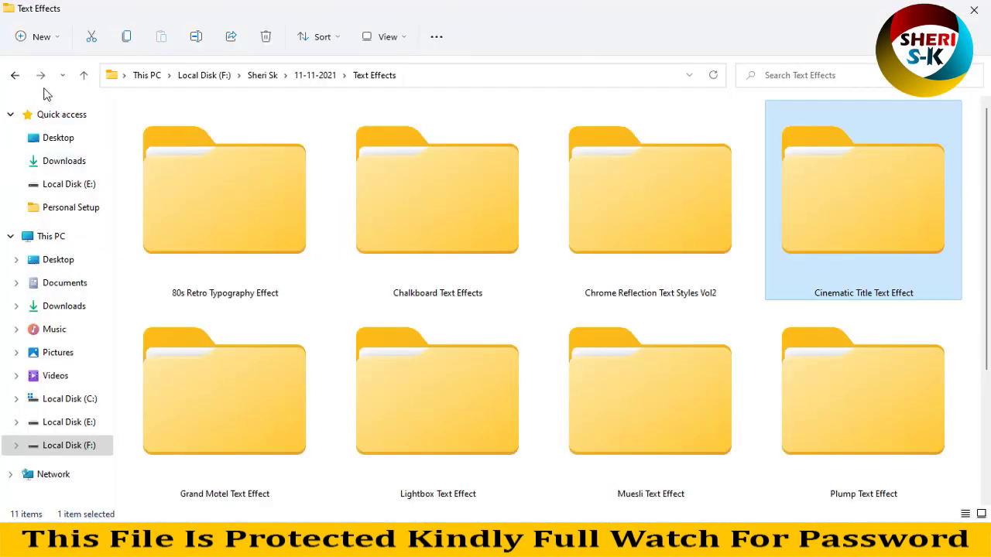
{"action": "scroll", "coordinate": [480, 271], "scroll_direction": "down", "scroll_amount": 2}
{"action": "left_click", "coordinate": [270, 254]}
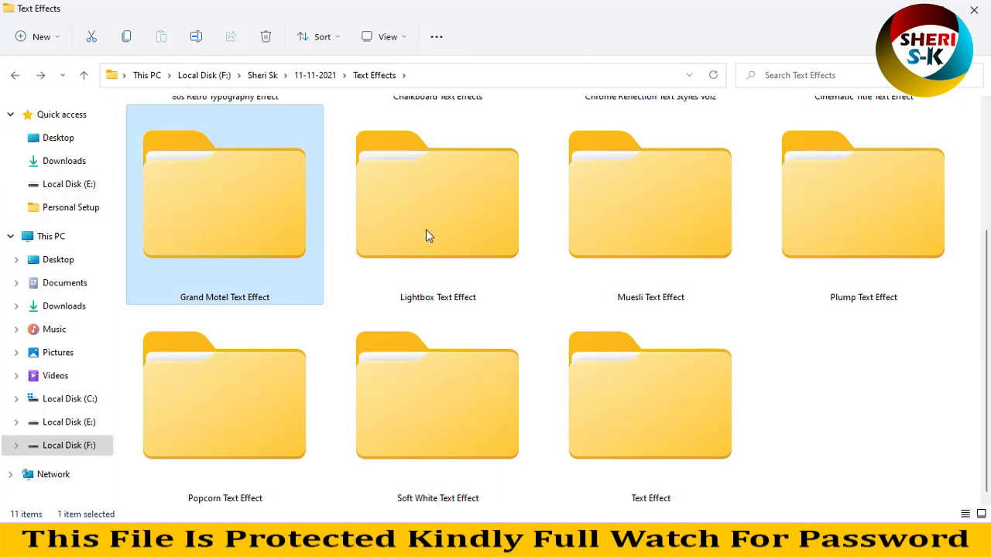
{"action": "double_click", "coordinate": [641, 386]}
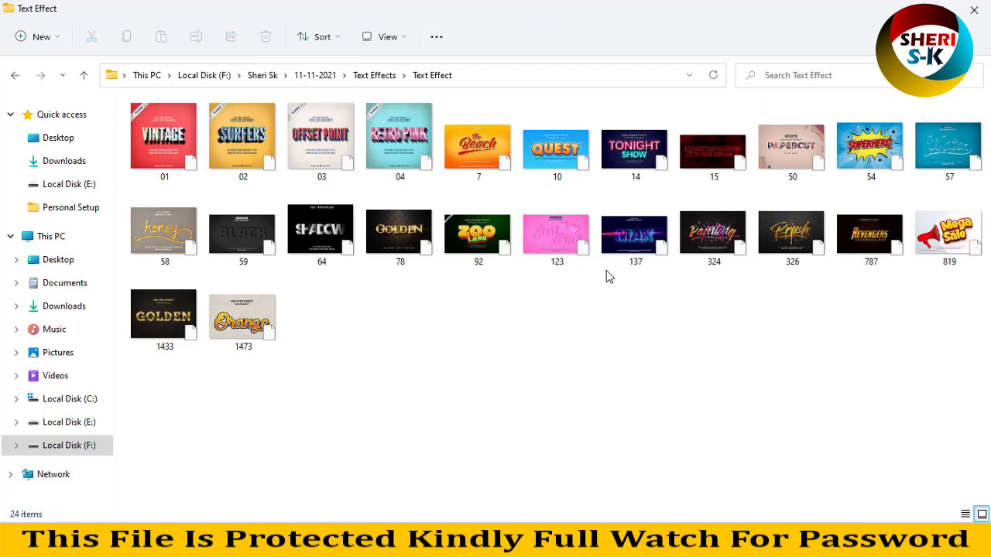
Look over templates 01, 03 and 04, then open template 14, the neon TONIGHT SHOW design.
{"action": "left_click", "coordinate": [166, 143]}
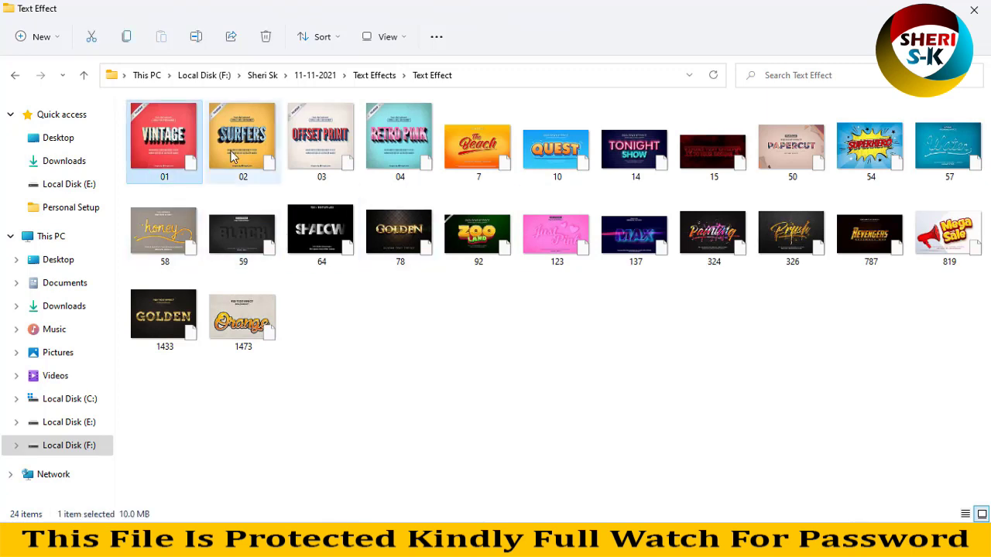
{"action": "left_click", "coordinate": [321, 155]}
{"action": "left_click", "coordinate": [388, 141]}
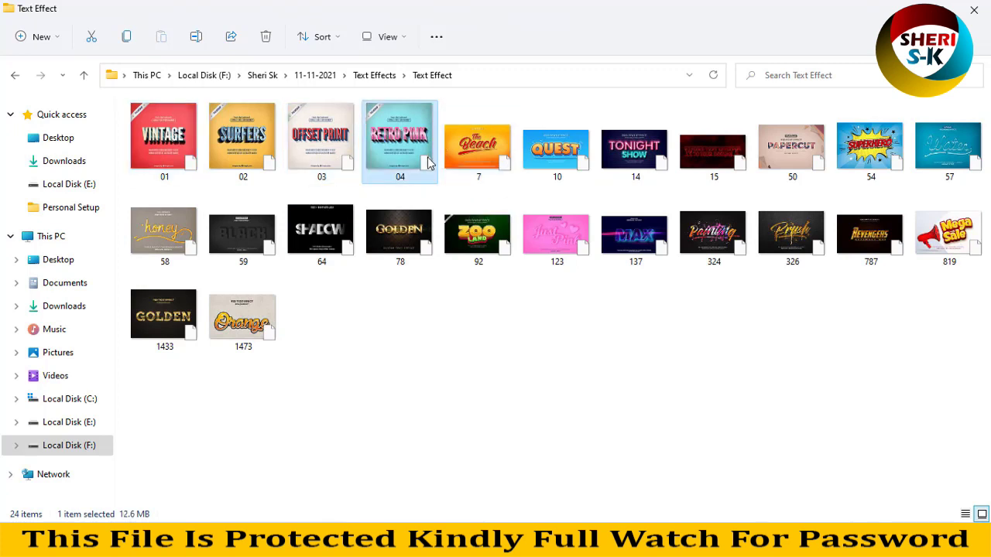
{"action": "double_click", "coordinate": [624, 154]}
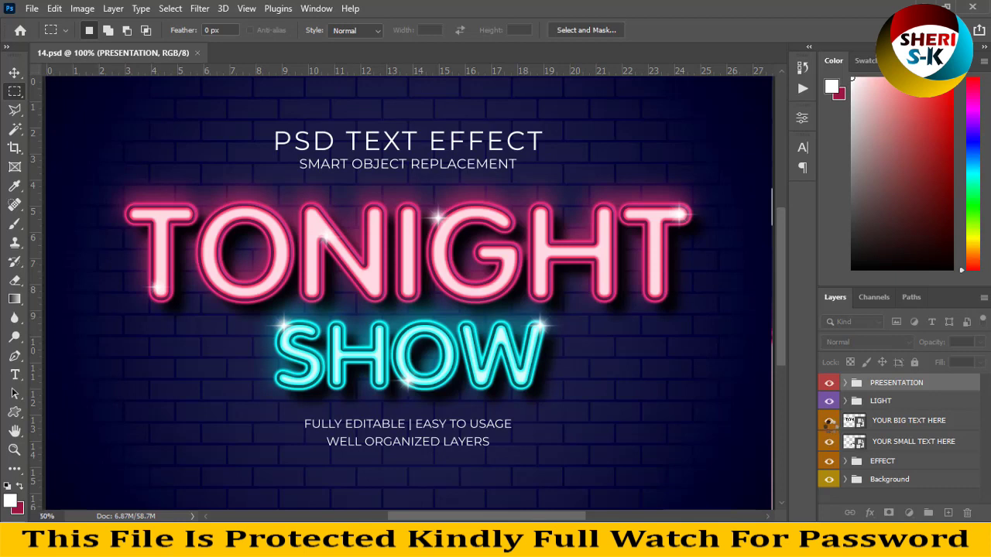
In the YOUR BIG TEXT HERE smart object, change TONIGHT to 'SHERI SK' in the default font and save.
{"action": "left_click", "coordinate": [829, 422]}
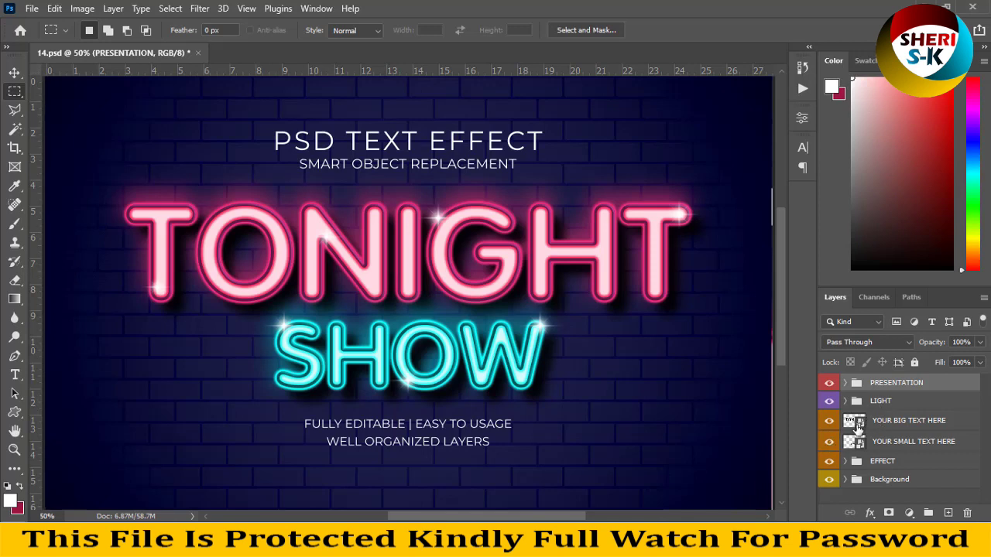
{"action": "left_click", "coordinate": [857, 425]}
{"action": "double_click", "coordinate": [856, 422]}
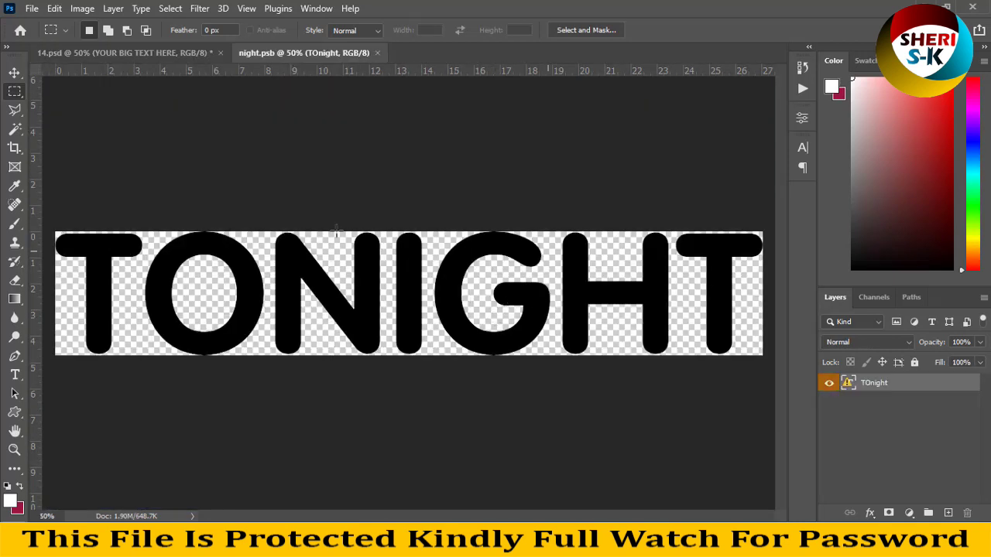
{"action": "left_click", "coordinate": [19, 377]}
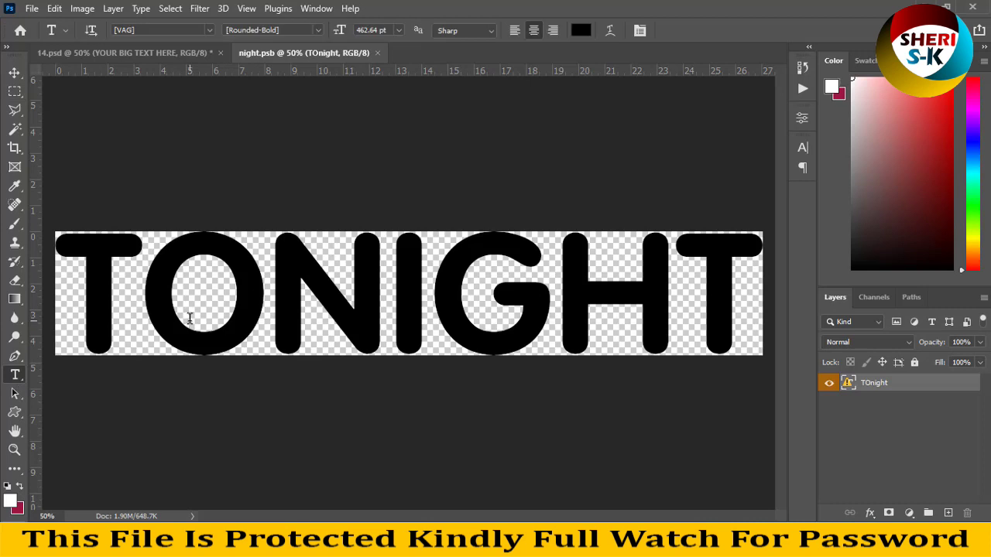
{"action": "left_click", "coordinate": [190, 318]}
{"action": "left_click", "coordinate": [595, 263]}
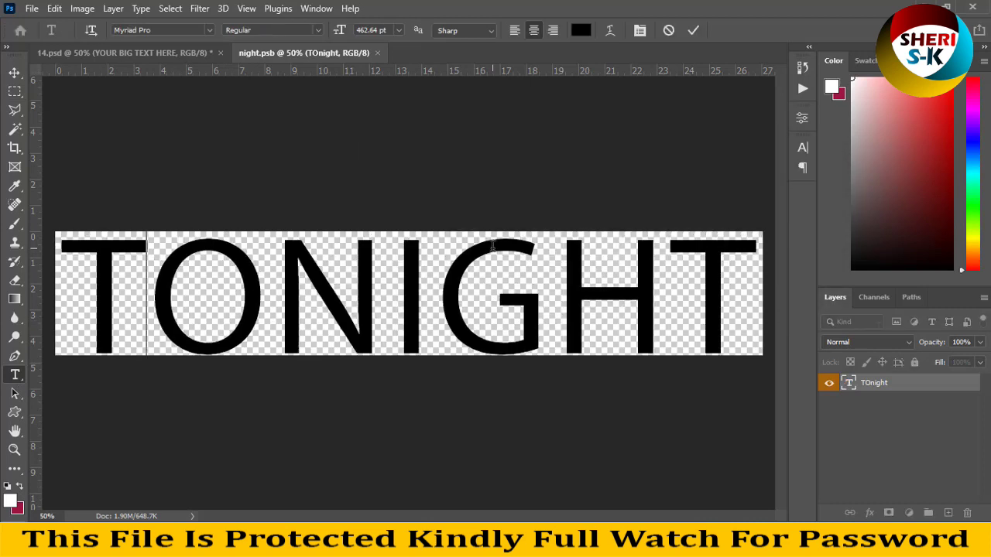
{"action": "key", "text": "ctrl+a"}
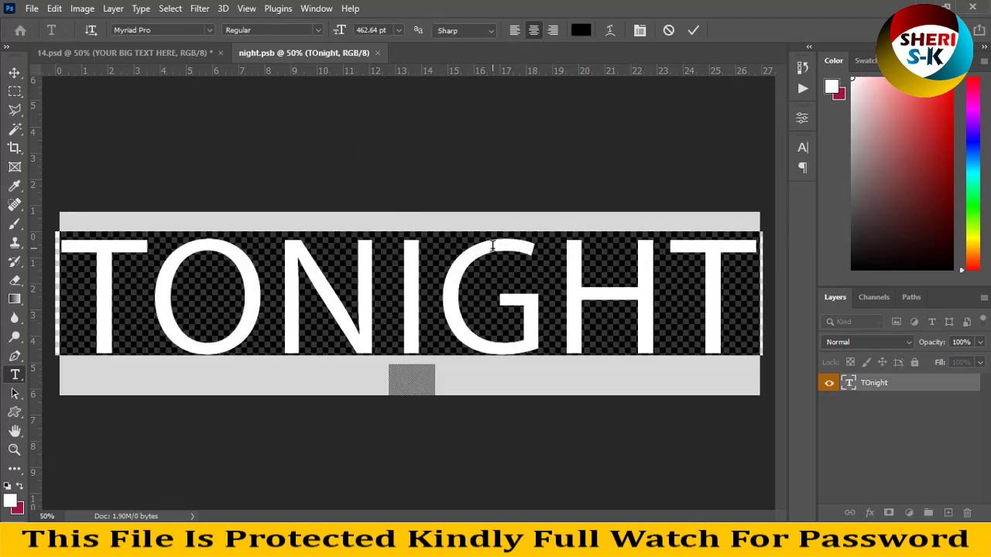
{"action": "type", "text": "SHERI SK"}
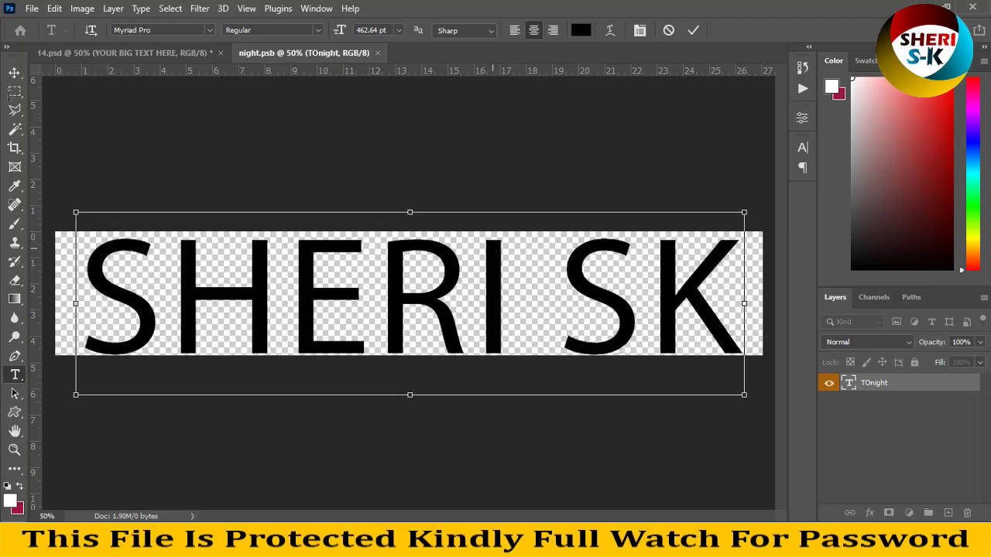
{"action": "left_click", "coordinate": [14, 91]}
{"action": "key", "text": "ctrl+s"}
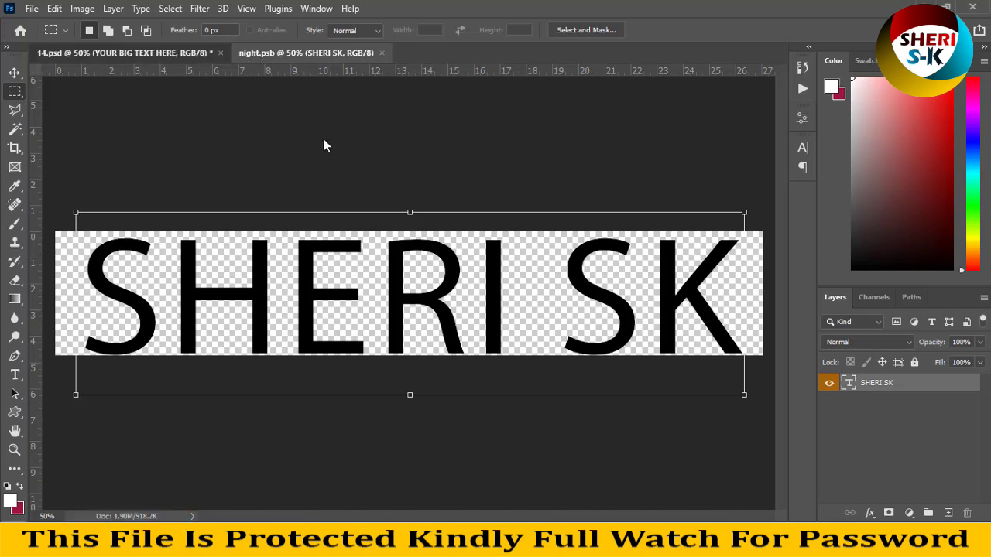
Return to the neon 14.psd document, then select the Lightbox Text Effect folder in Text Effects.
{"action": "key", "text": "ctrl+Tab"}
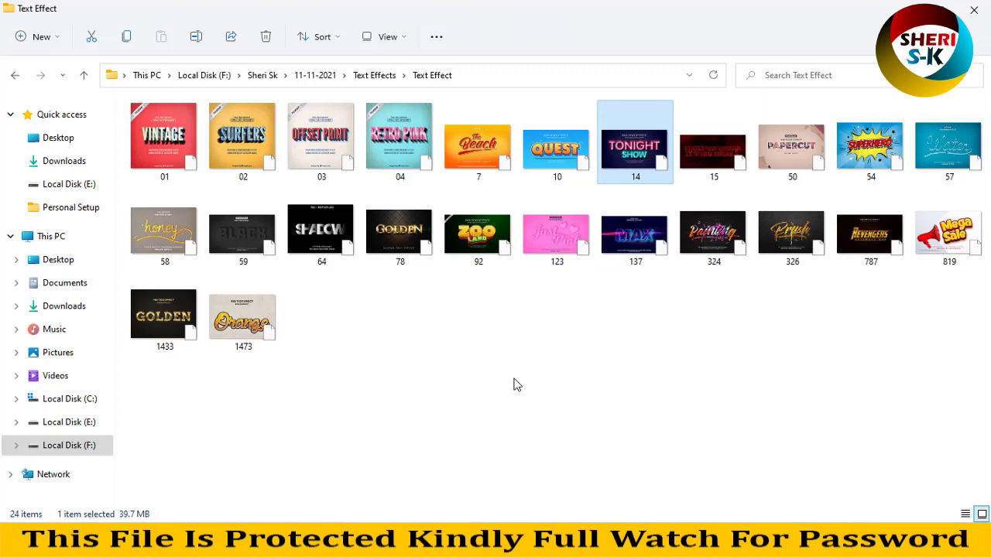
{"action": "key", "text": "BackSpace"}
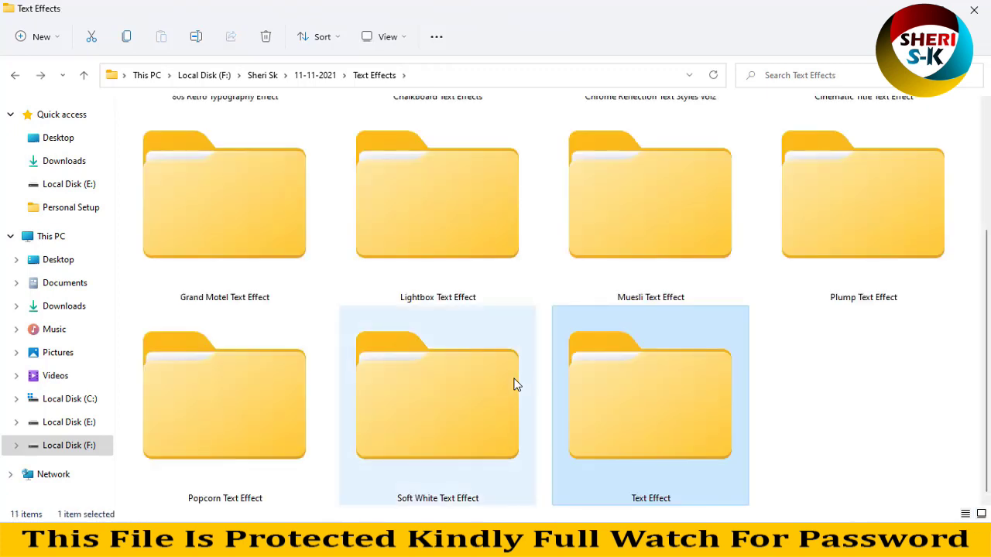
{"action": "scroll", "coordinate": [517, 373], "scroll_direction": "up", "scroll_amount": 2}
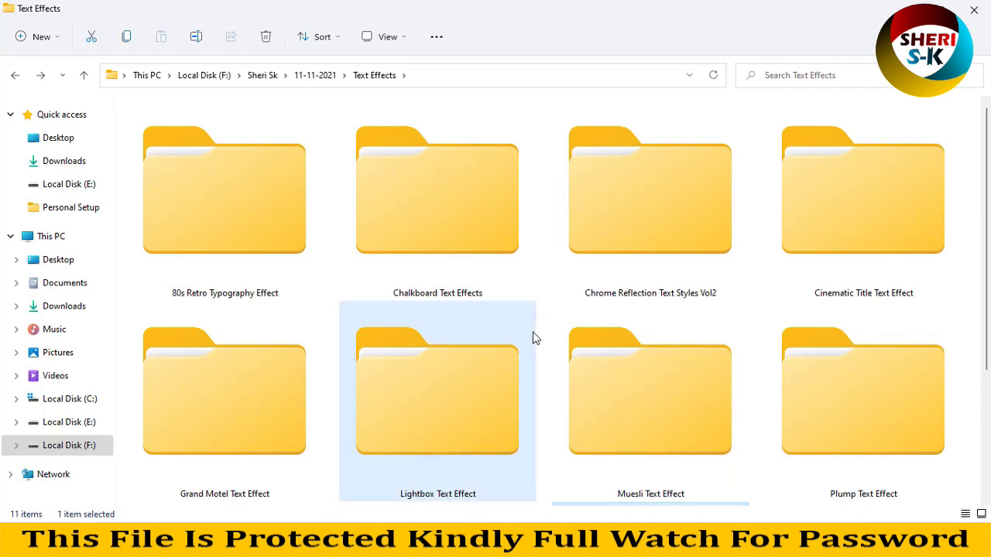
{"action": "left_click", "coordinate": [533, 337]}
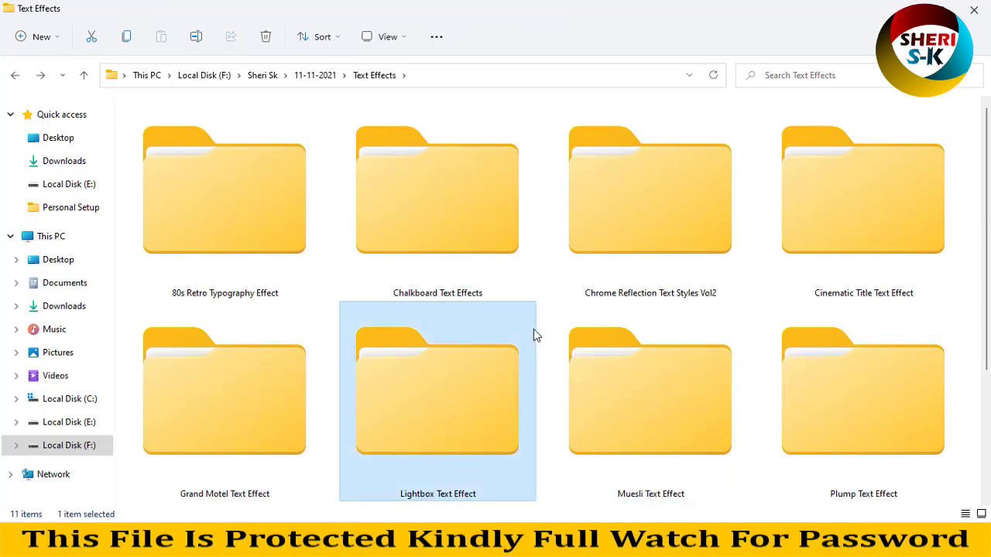